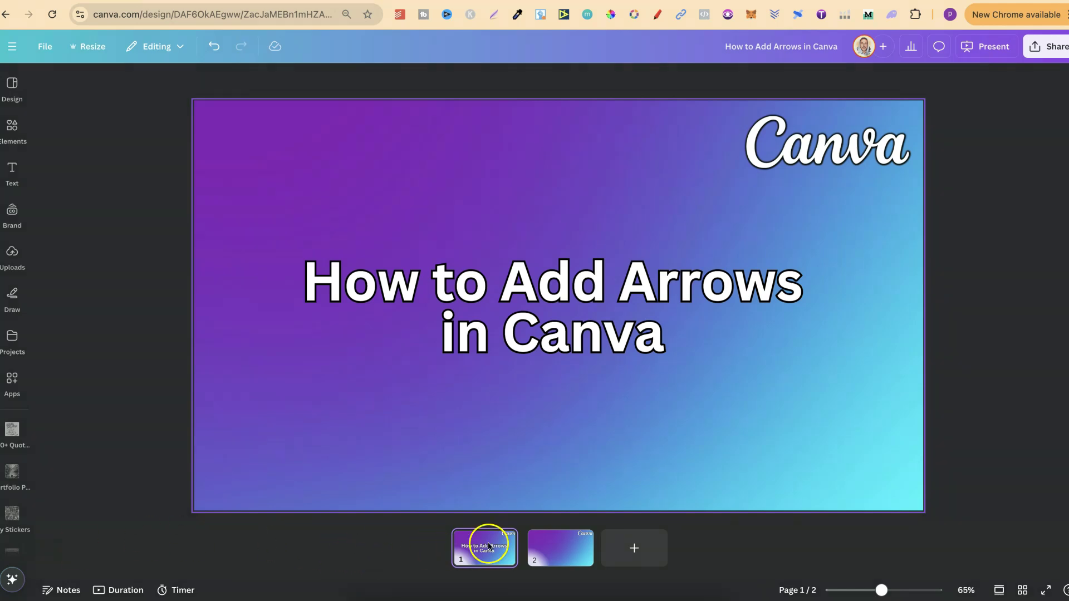
Show slide 2, the blank gradient page with only the Canva logo.
{"action": "left_click", "coordinate": [551, 552]}
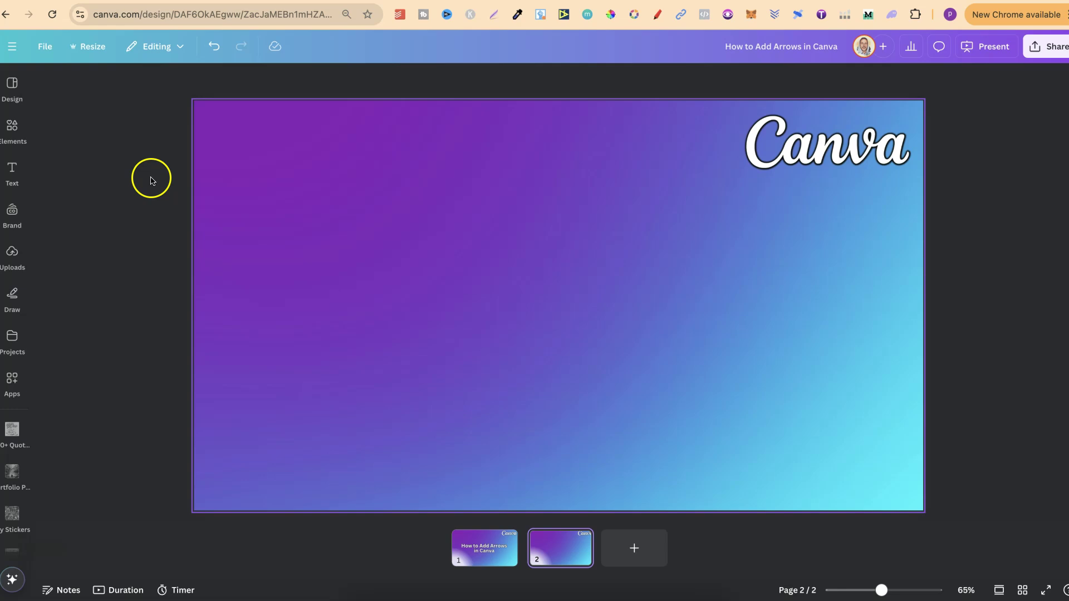
Add the plain straight line from the Elements lines collection to slide 2.
{"action": "left_click", "coordinate": [13, 127]}
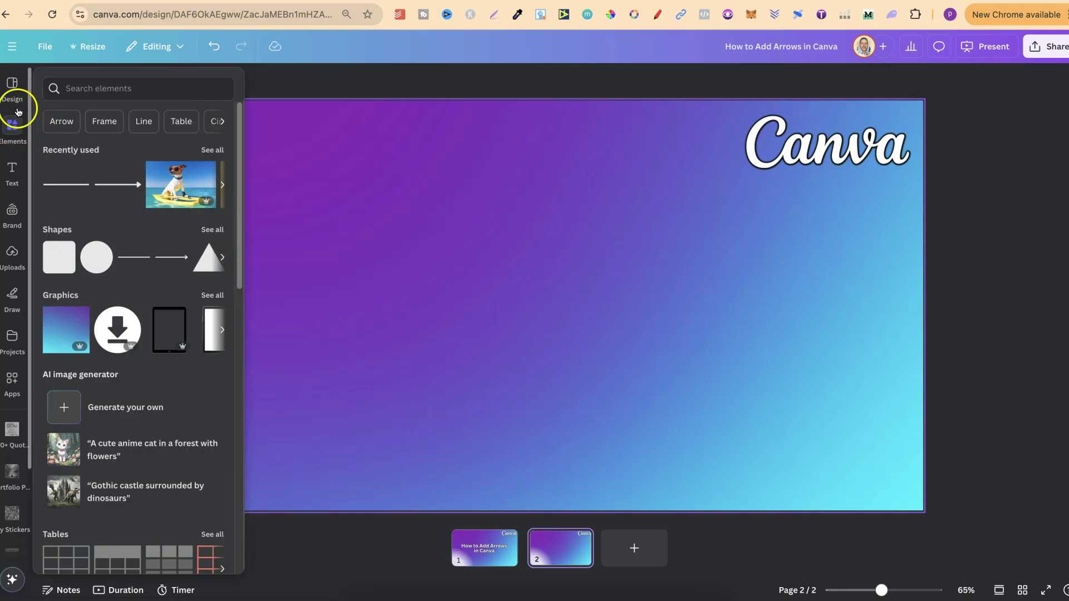
{"action": "left_click", "coordinate": [215, 231]}
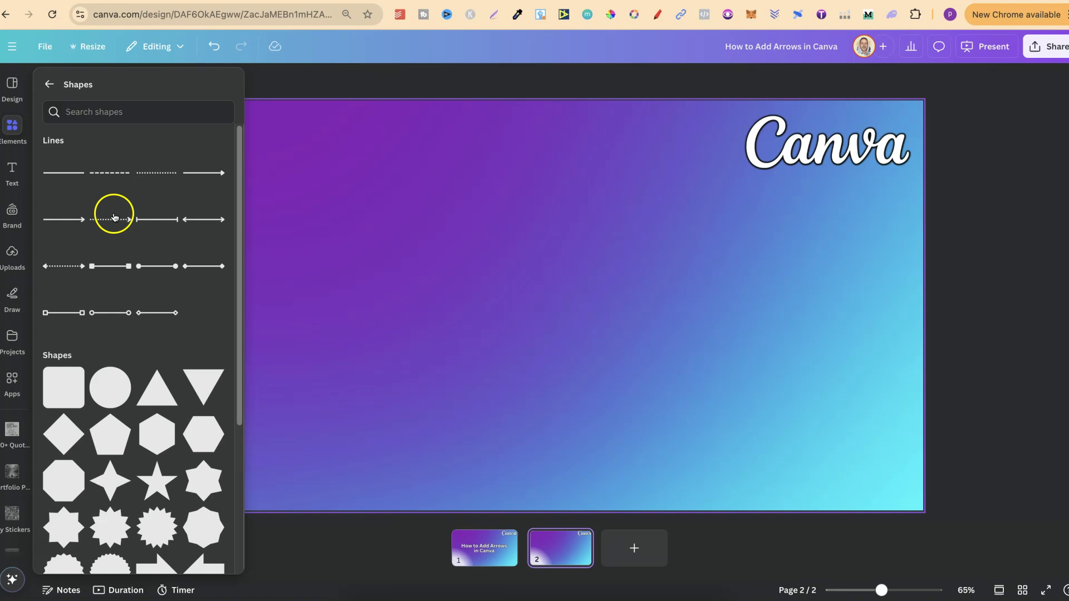
{"action": "left_click", "coordinate": [68, 174]}
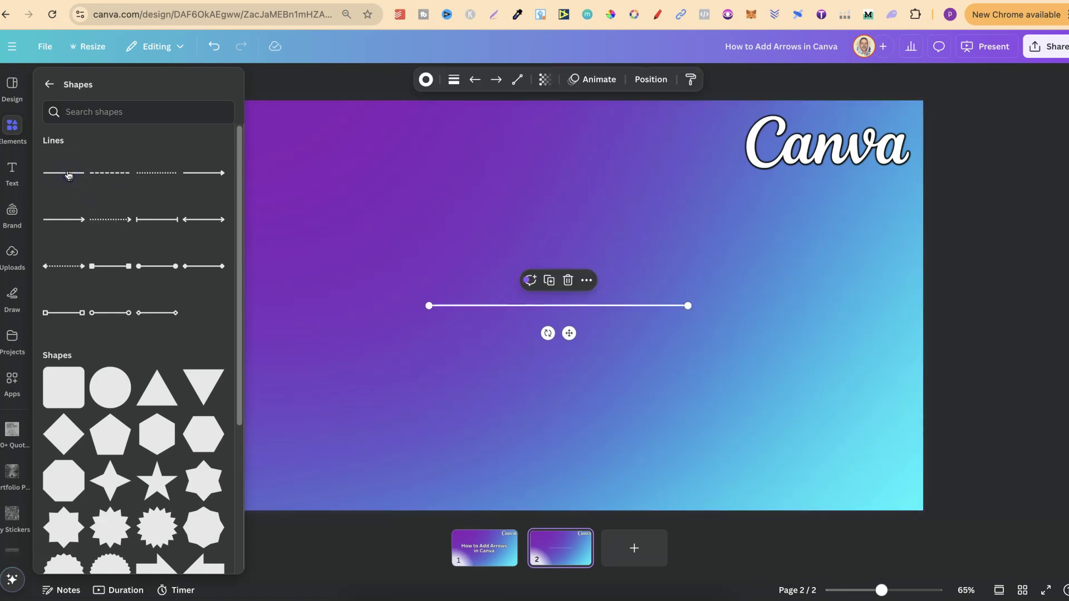
Select the white line and raise its line weight to 18.
{"action": "left_click", "coordinate": [962, 308]}
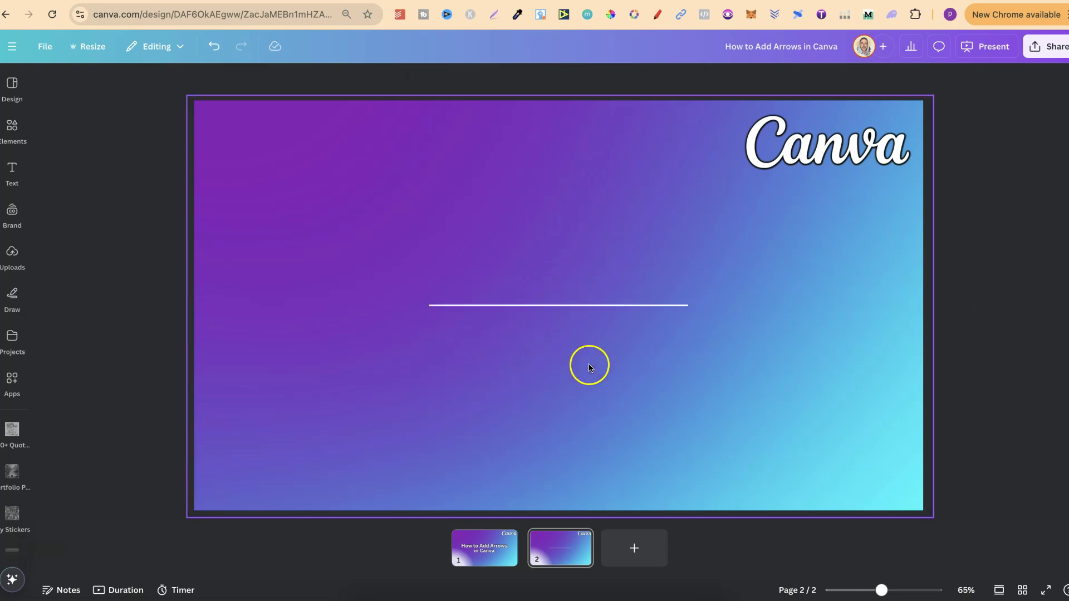
{"action": "left_click", "coordinate": [610, 304]}
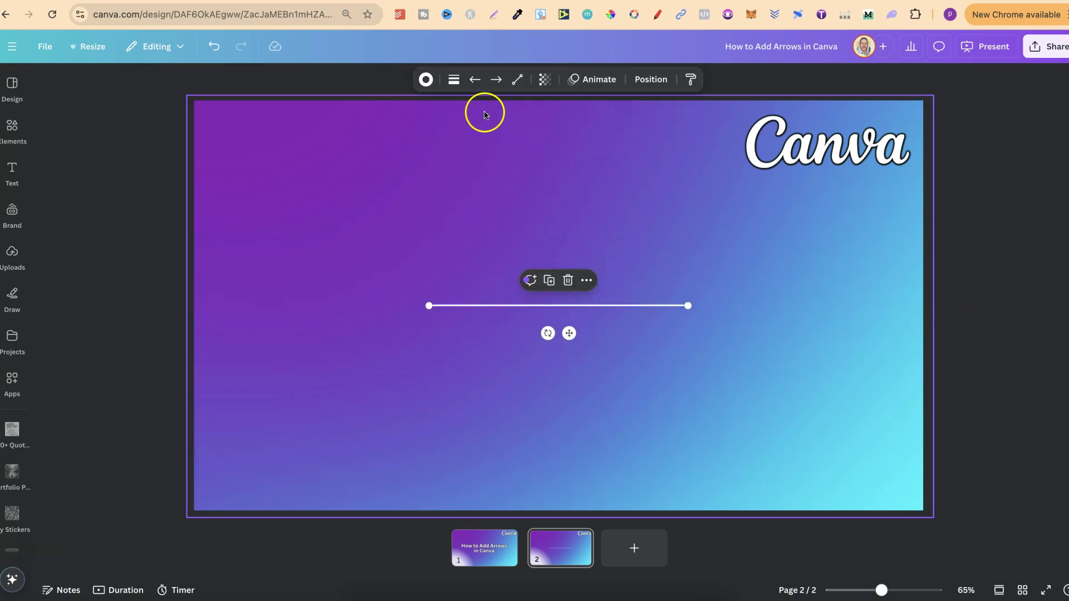
{"action": "left_click", "coordinate": [454, 79]}
{"action": "left_click_drag", "start_coordinate": [383, 184], "coordinate": [398, 187]}
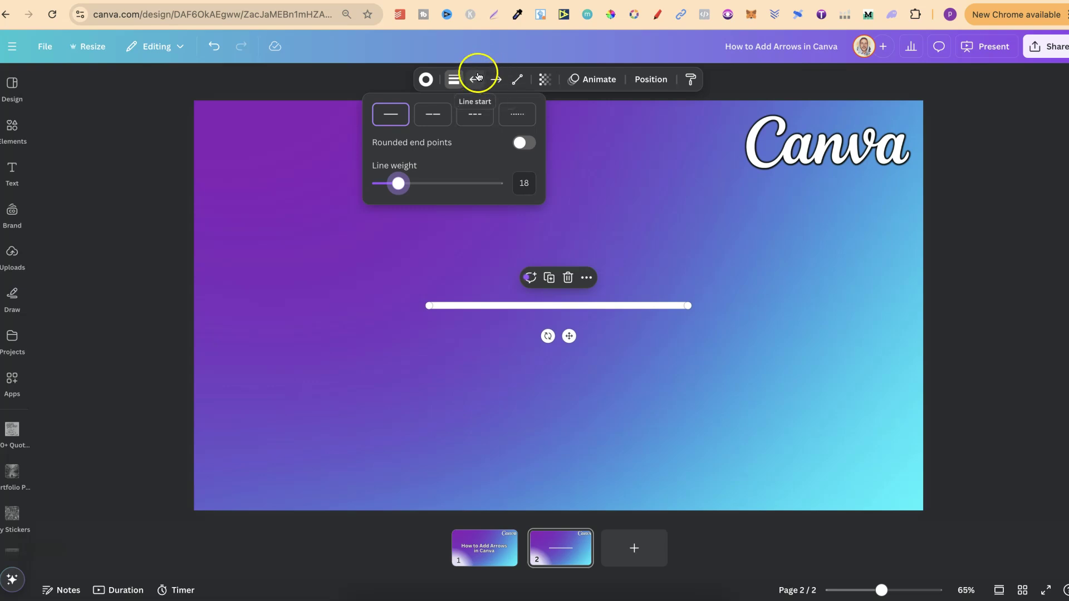
Give the line a filled triangle arrowhead on its end.
{"action": "left_click", "coordinate": [495, 80]}
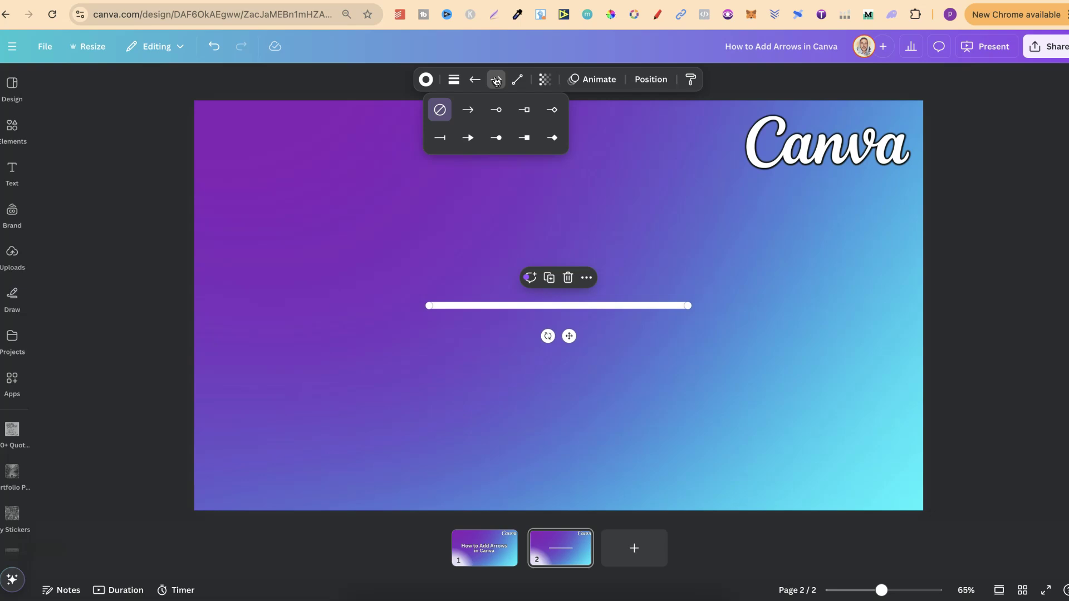
{"action": "left_click", "coordinate": [468, 110]}
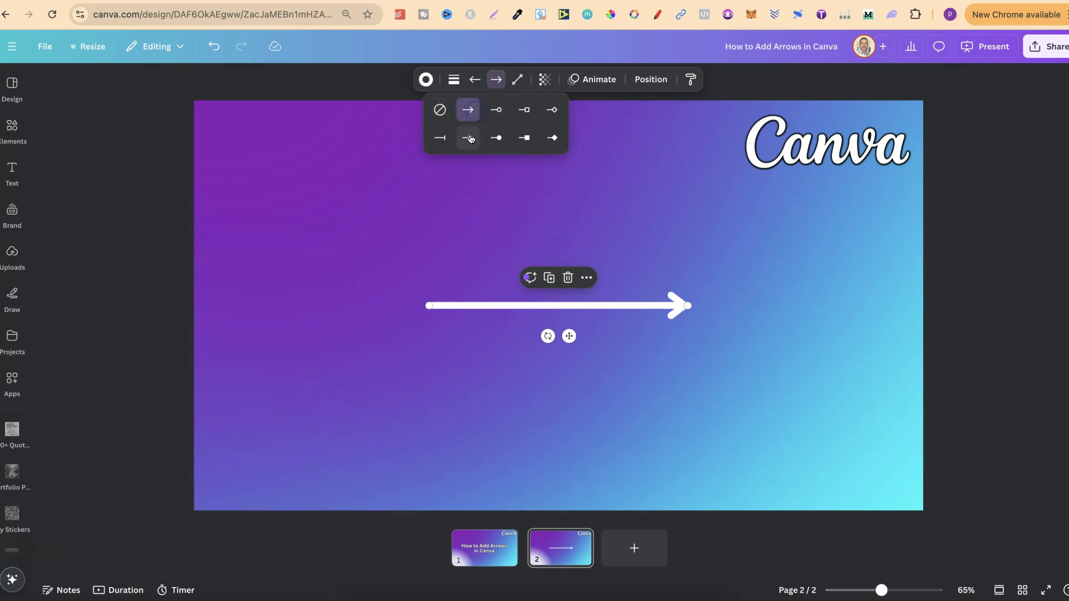
{"action": "left_click", "coordinate": [469, 137]}
{"action": "left_click", "coordinate": [551, 138]}
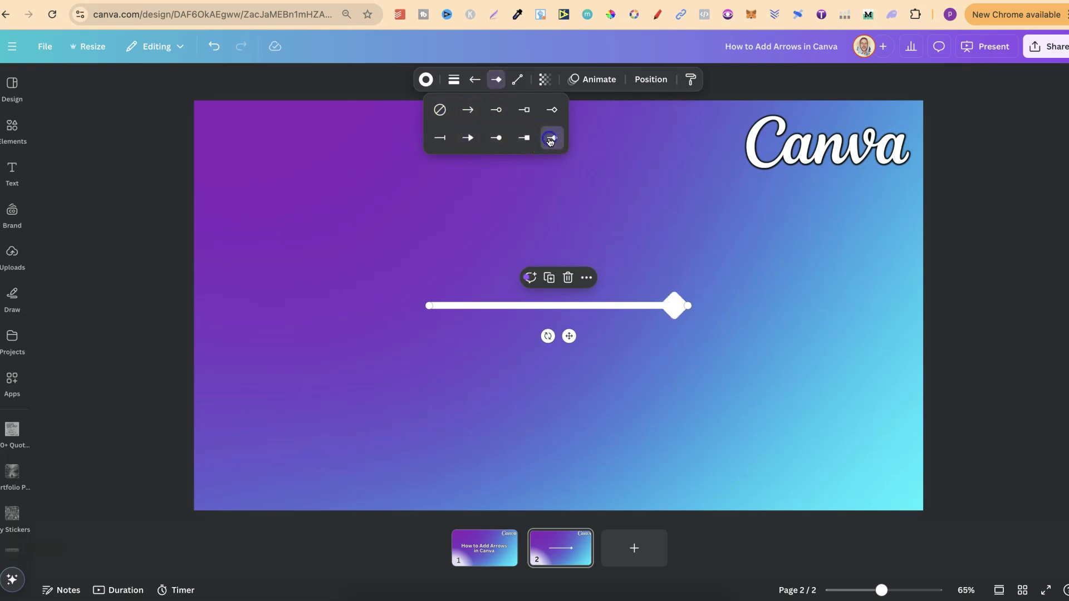
{"action": "left_click", "coordinate": [471, 139]}
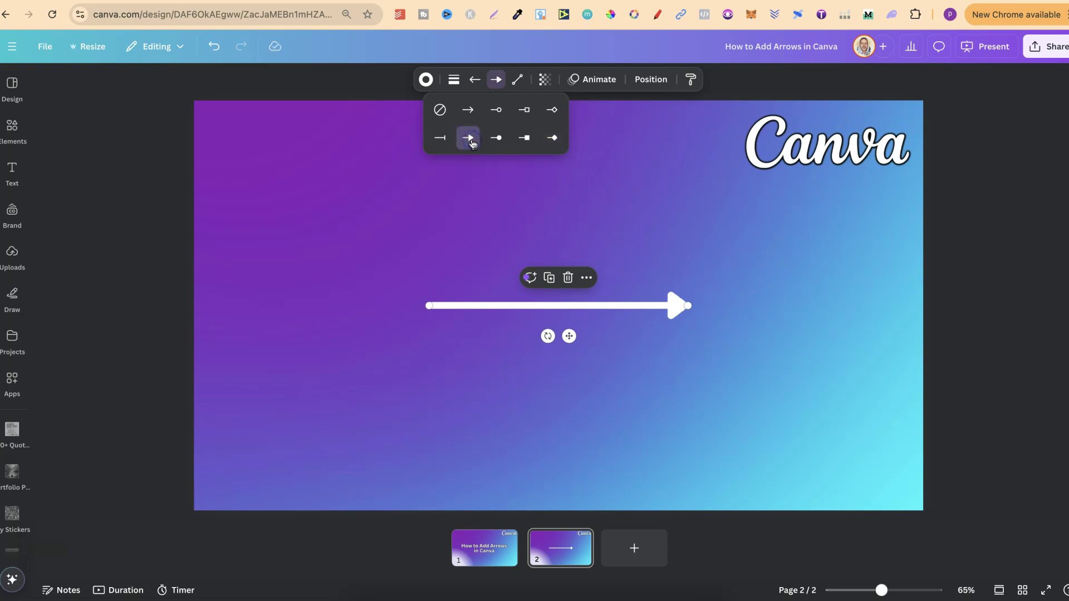
Fine-tune the arrow's line weight and shorten it from the left end.
{"action": "left_click", "coordinate": [453, 79]}
{"action": "left_click_drag", "start_coordinate": [398, 183], "coordinate": [397, 183]}
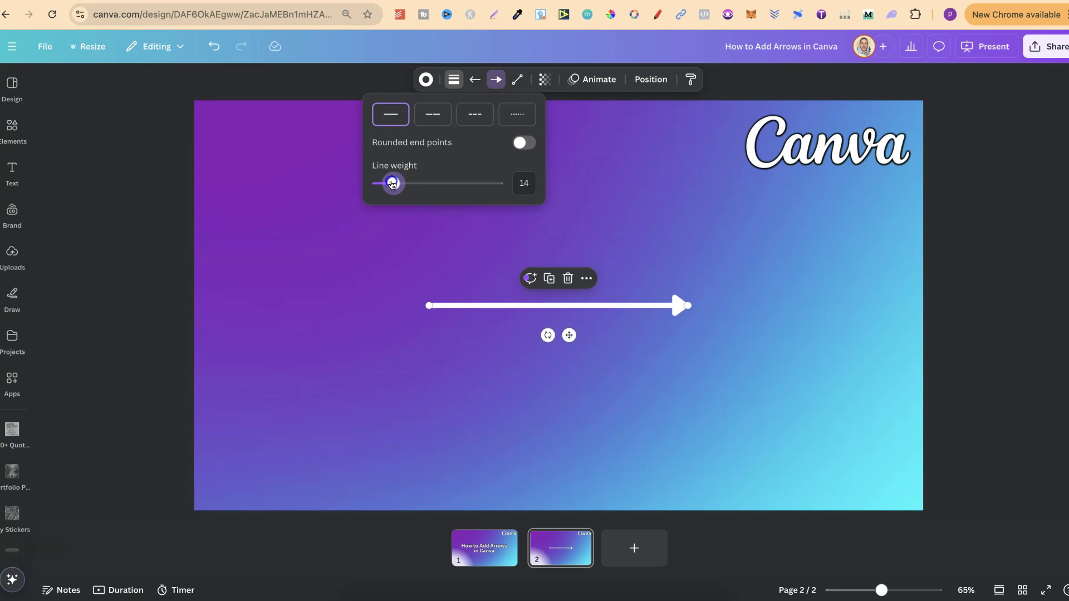
{"action": "left_click_drag", "start_coordinate": [398, 183], "coordinate": [398, 184]}
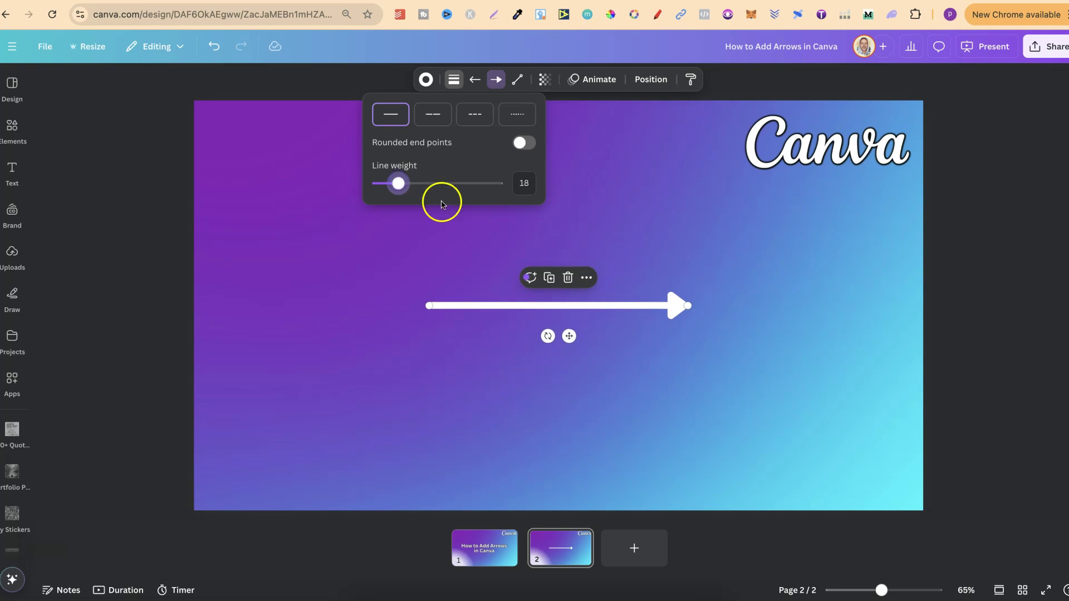
{"action": "left_click_drag", "start_coordinate": [430, 305], "coordinate": [539, 306]}
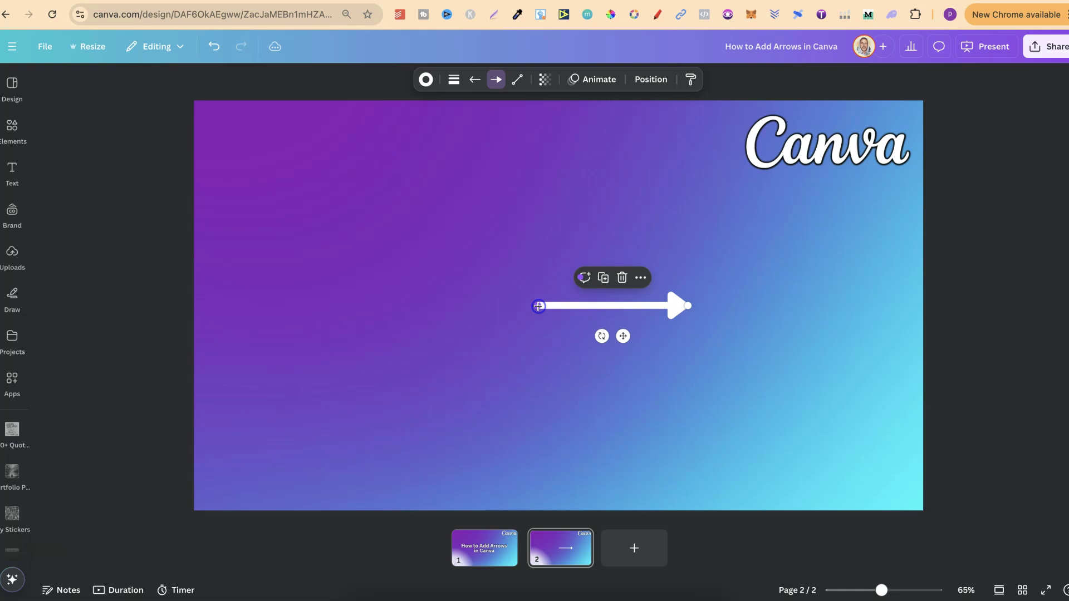
Nudge the arrow slightly left, then delete it from slide 2.
{"action": "left_click", "coordinate": [669, 379]}
{"action": "left_click_drag", "start_coordinate": [680, 309], "coordinate": [625, 308]}
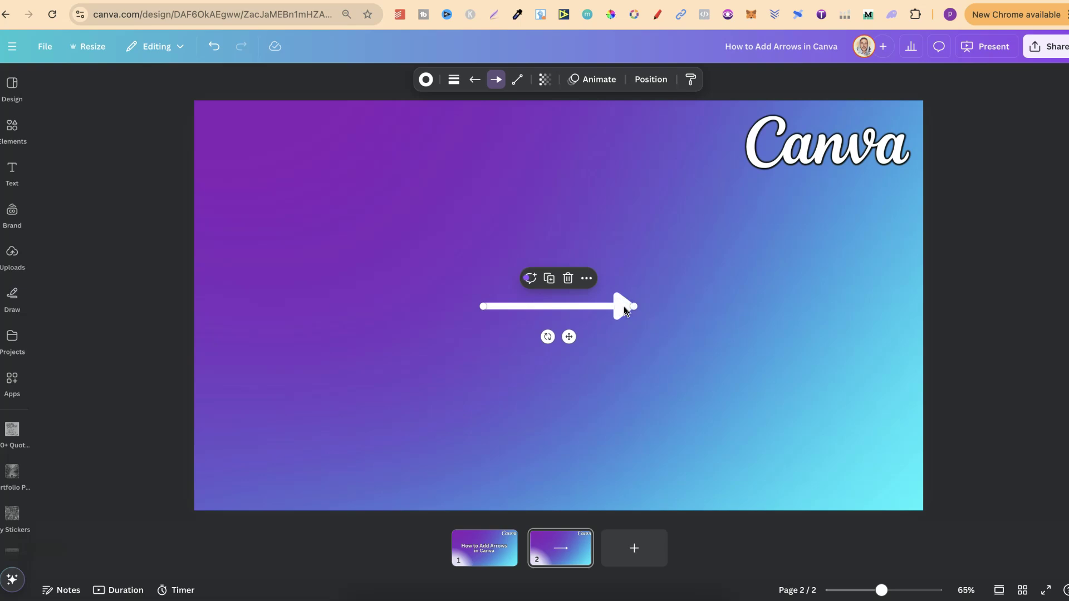
{"action": "key", "text": "Delete"}
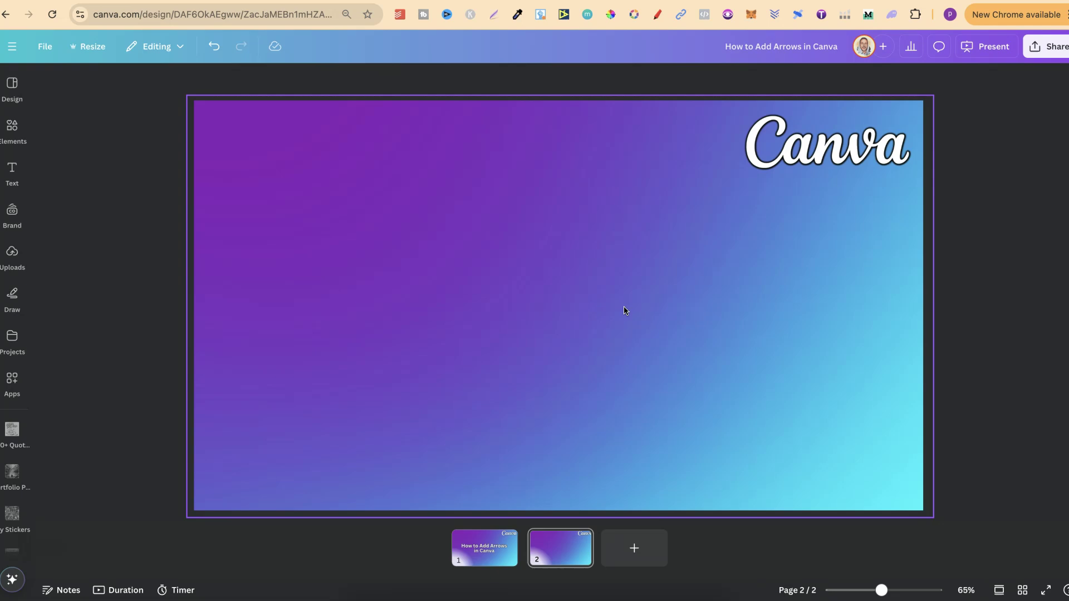
Add a straight line with the L shortcut and give it an arrowhead end.
{"action": "left_click", "coordinate": [624, 305]}
{"action": "key", "text": "l"}
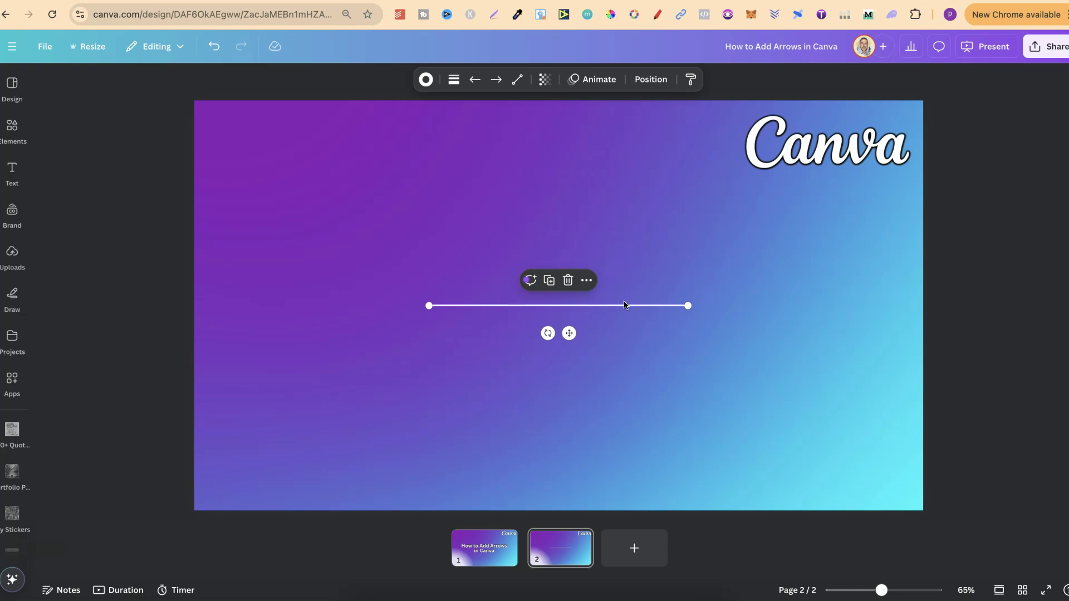
{"action": "left_click", "coordinate": [496, 79]}
{"action": "left_click", "coordinate": [467, 144]}
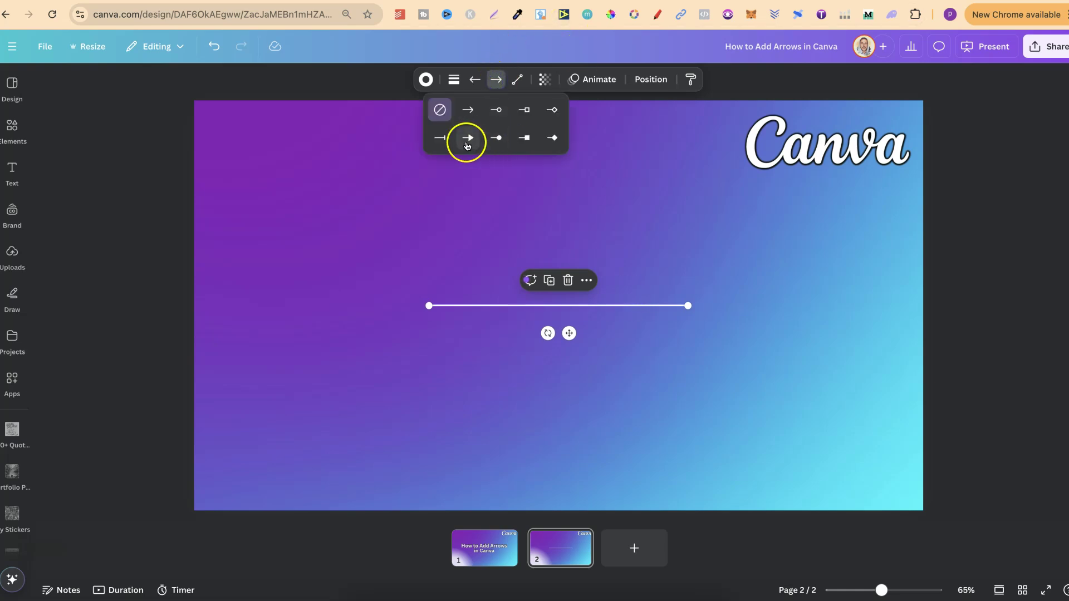
Reselect the thin arrow line and delete it.
{"action": "left_click", "coordinate": [621, 365]}
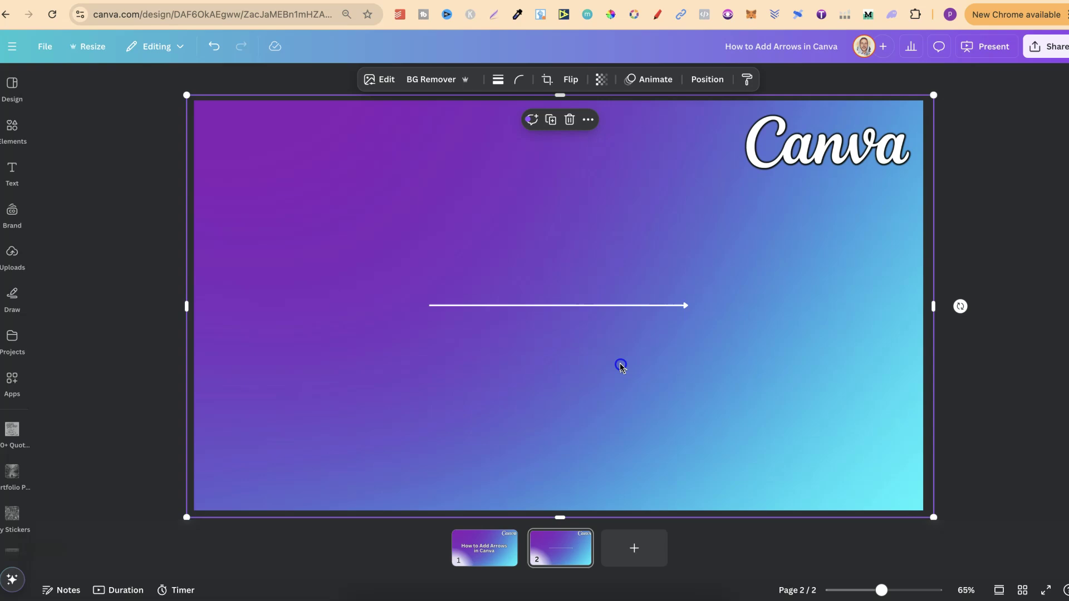
{"action": "left_click", "coordinate": [623, 311]}
{"action": "left_click", "coordinate": [621, 308]}
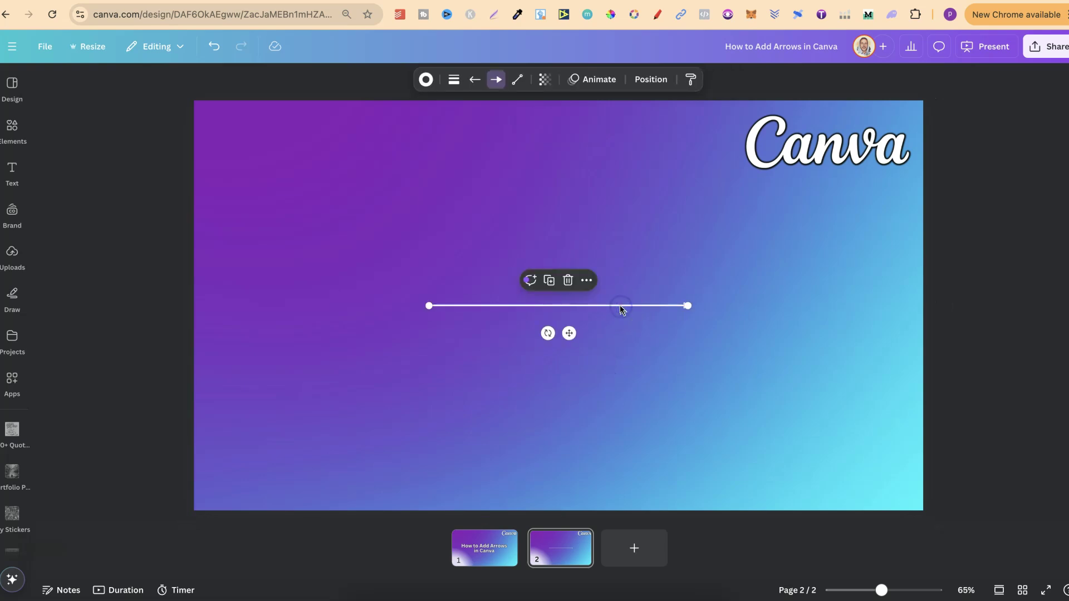
{"action": "key", "text": "Delete"}
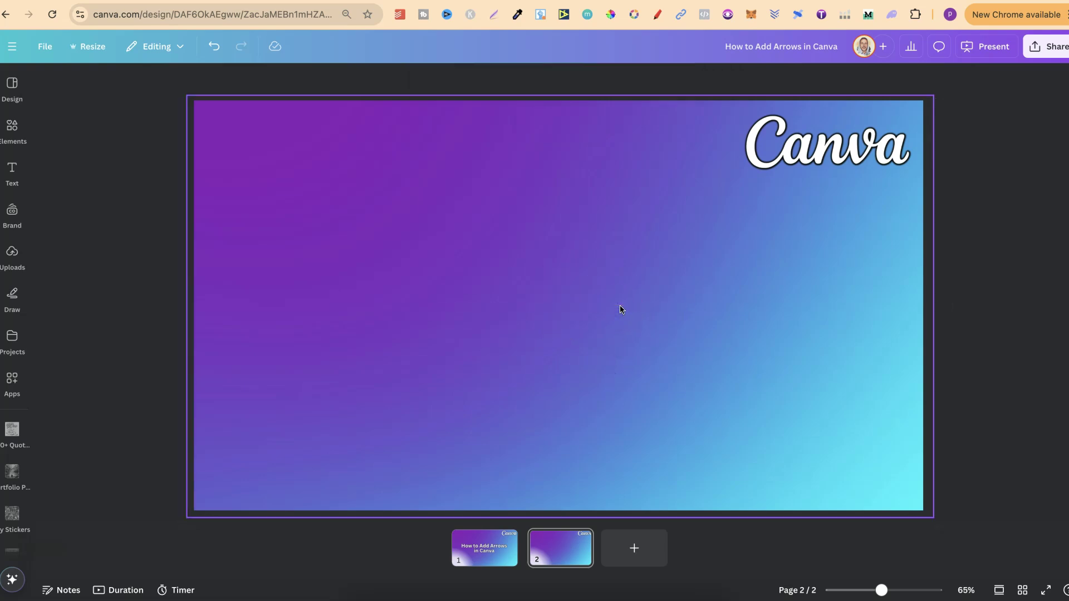
Search the full Elements library for 'arrow'.
{"action": "left_click", "coordinate": [16, 127]}
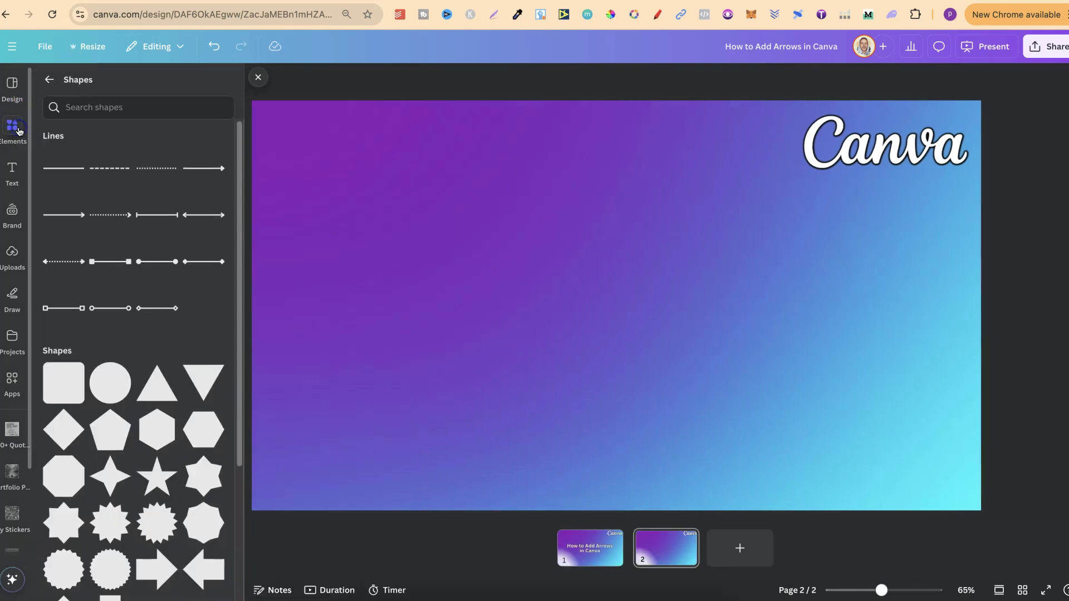
{"action": "left_click", "coordinate": [50, 79]}
{"action": "left_click", "coordinate": [97, 85]}
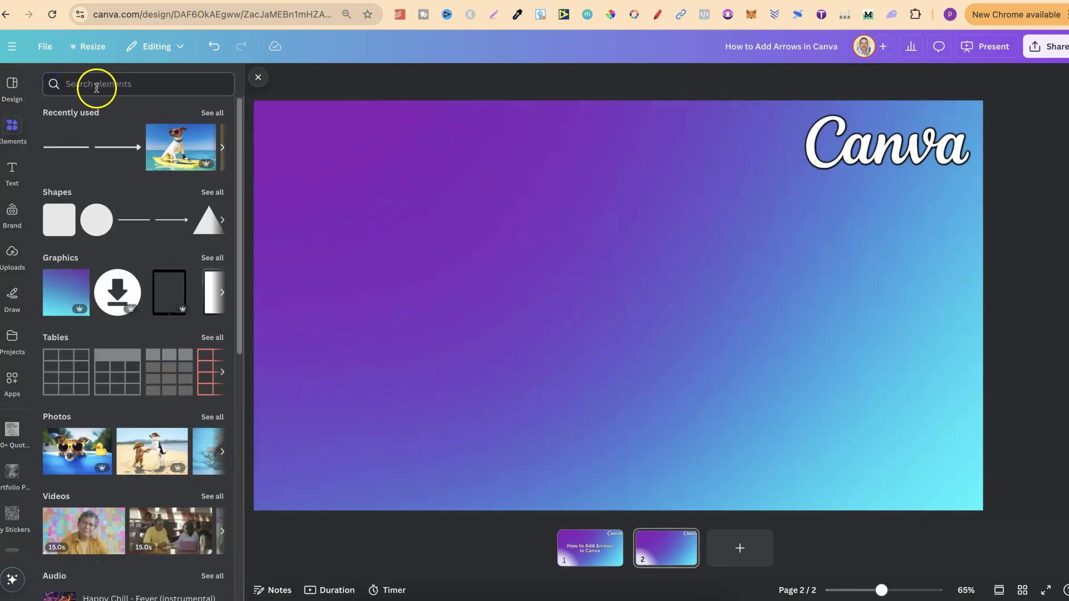
{"action": "type", "text": "arrow"}
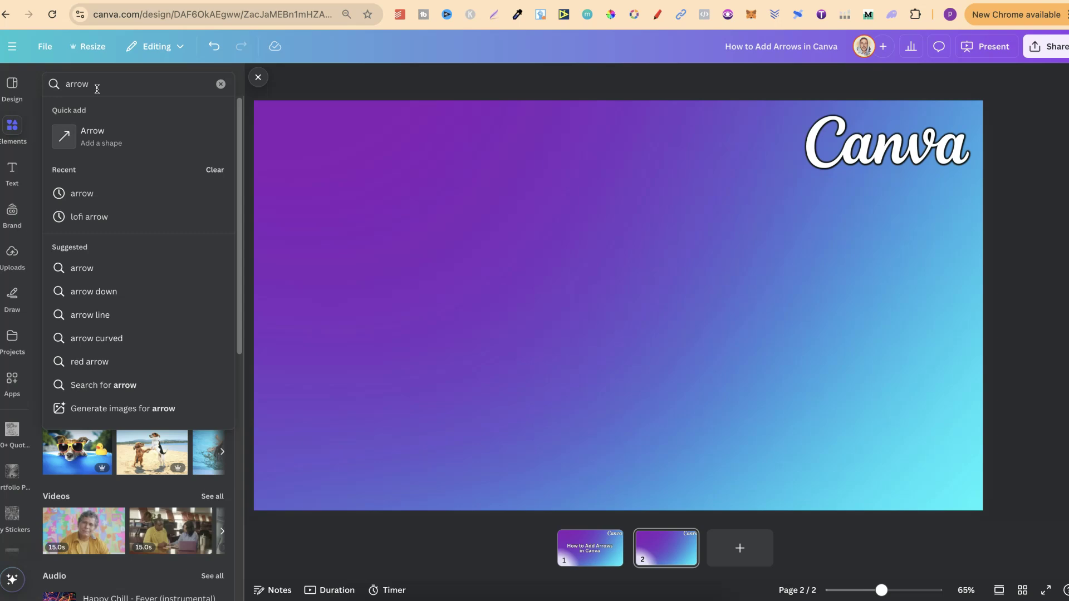
{"action": "key", "text": "Return"}
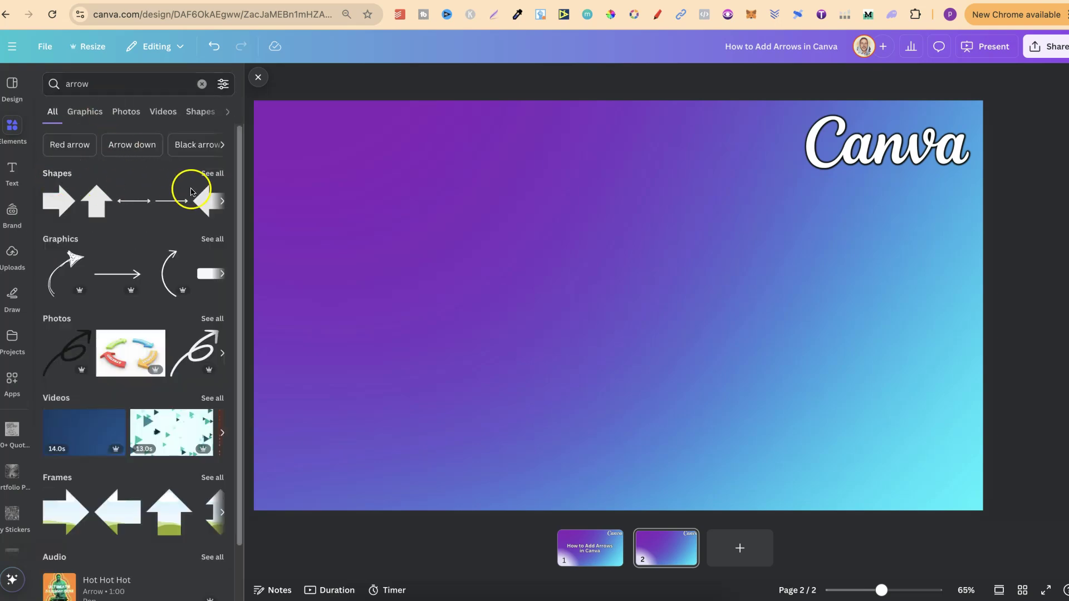
{"action": "mouse_move", "coordinate": [63, 203]}
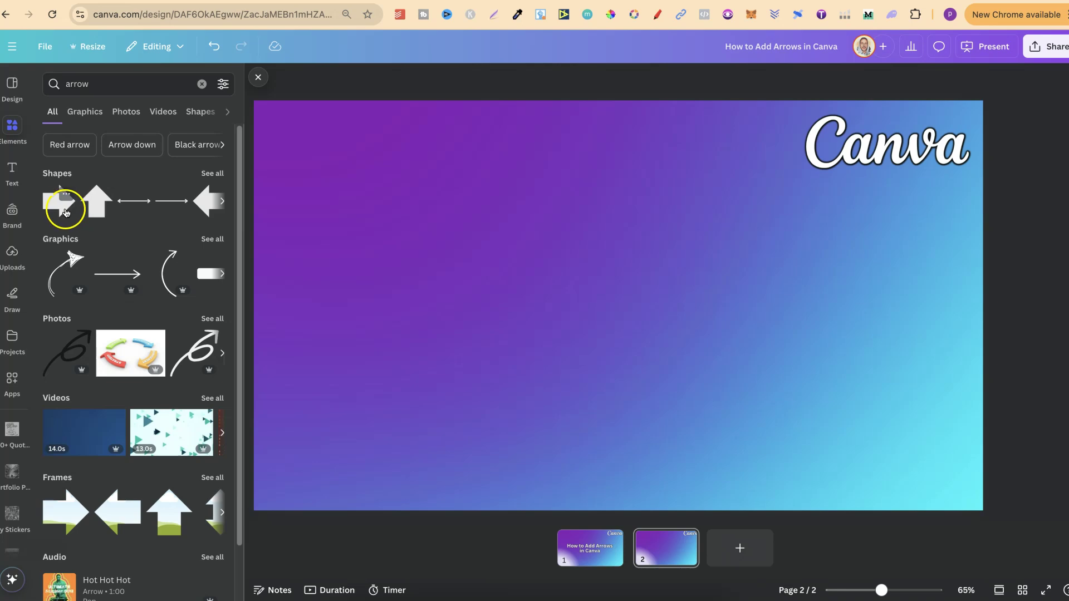
Add the first solid light-blue arrow shape and show all arrow graphics.
{"action": "left_click", "coordinate": [68, 208]}
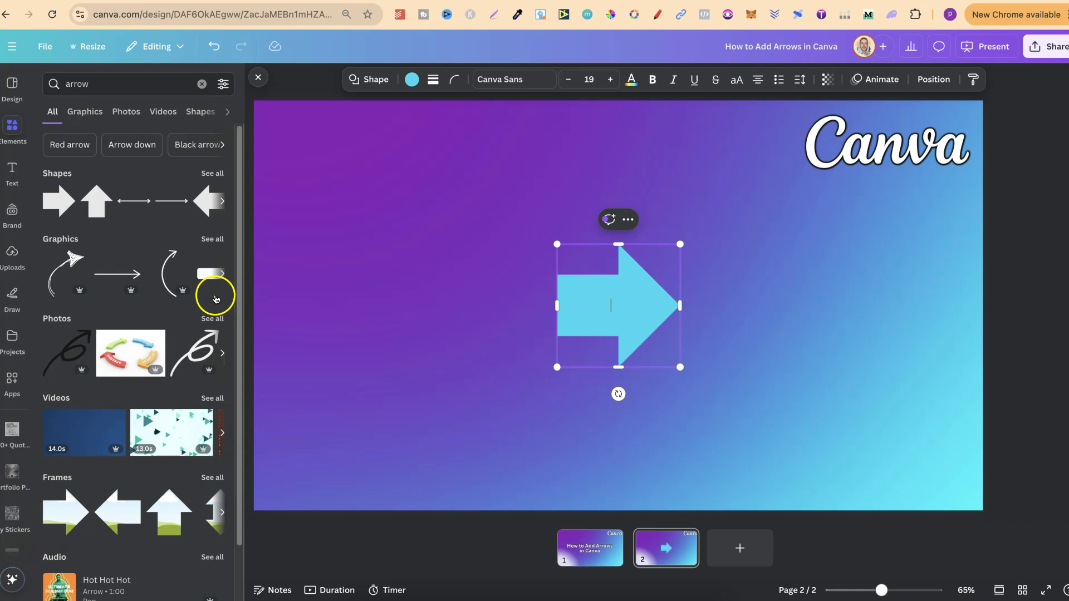
{"action": "left_click", "coordinate": [211, 241]}
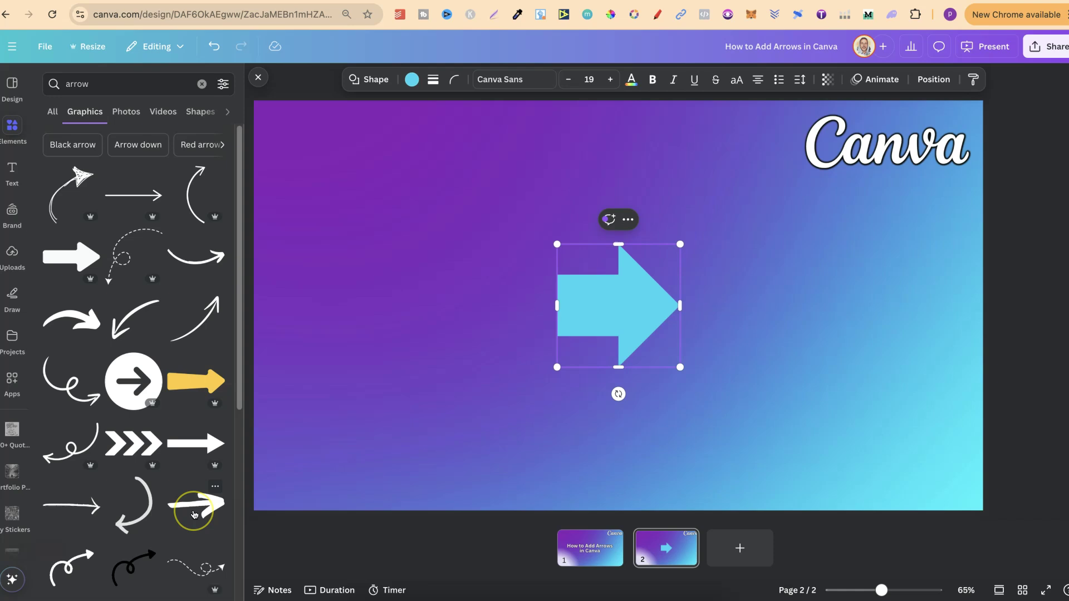
{"action": "scroll", "coordinate": [198, 504], "scroll_direction": "down", "scroll_amount": 4}
Place a smaller white brush-stroke arrow graphic under the blue block arrow.
{"action": "left_click", "coordinate": [195, 340]}
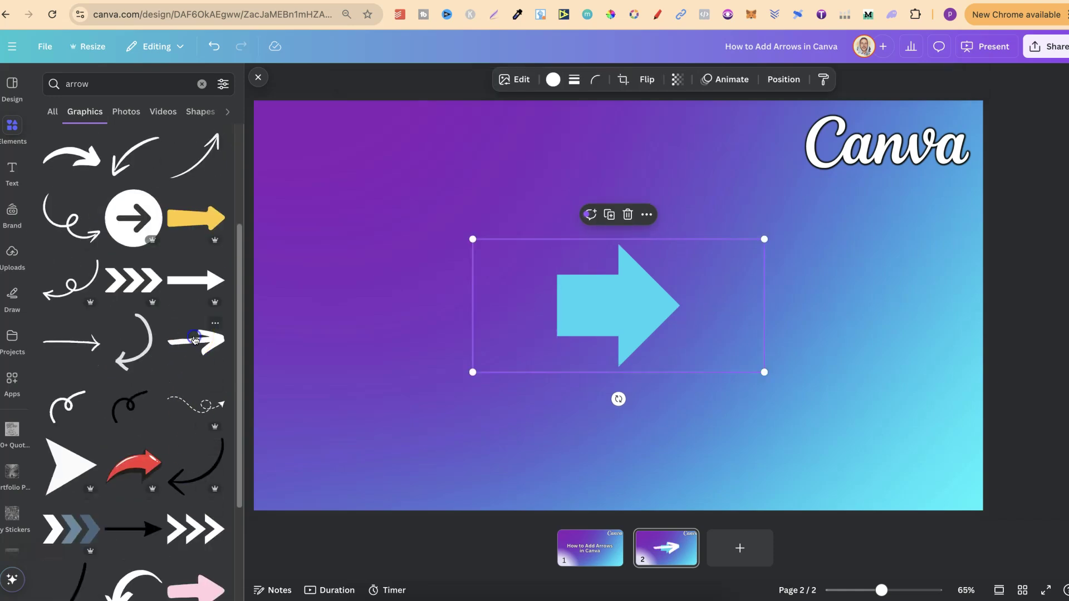
{"action": "mouse_move", "coordinate": [626, 282]}
{"action": "left_mouse_down"}
{"action": "mouse_move", "coordinate": [593, 386]}
{"action": "mouse_move", "coordinate": [641, 409]}
{"action": "left_mouse_up"}
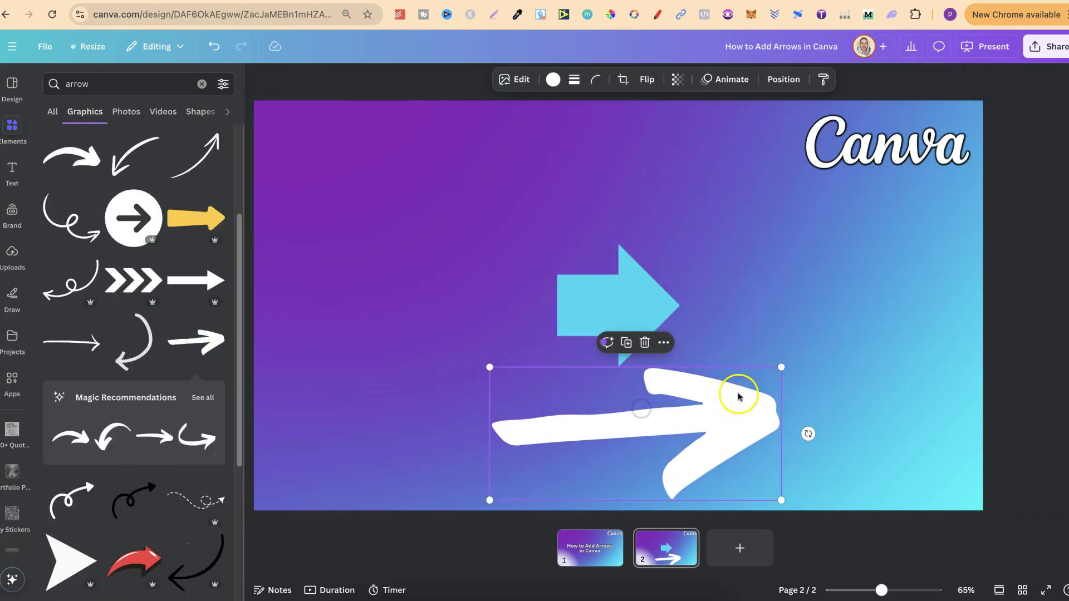
{"action": "left_click_drag", "start_coordinate": [779, 368], "coordinate": [708, 409]}
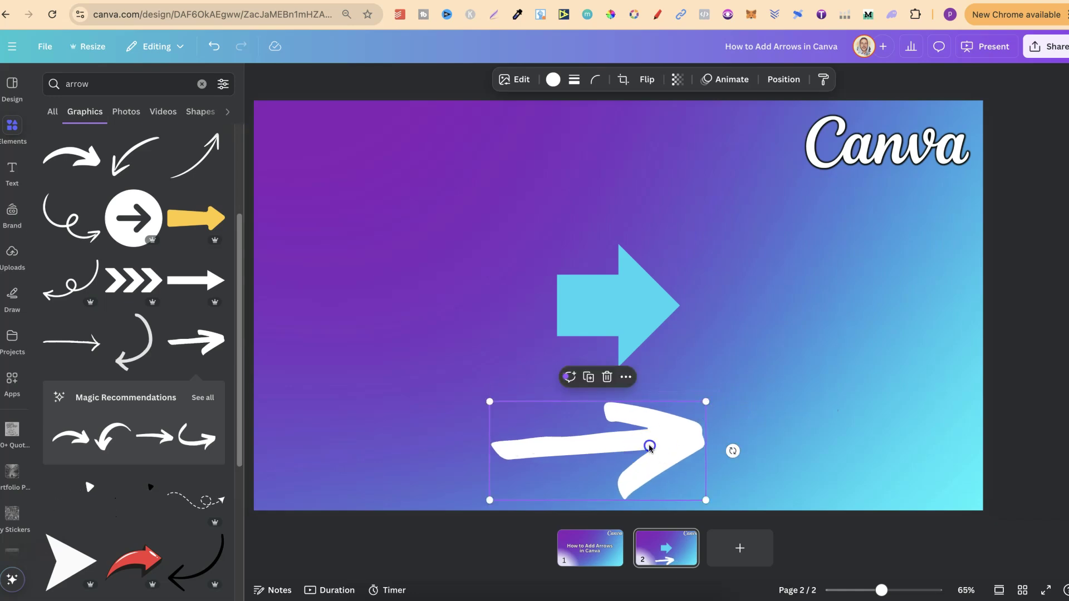
{"action": "left_click_drag", "start_coordinate": [649, 444], "coordinate": [666, 424]}
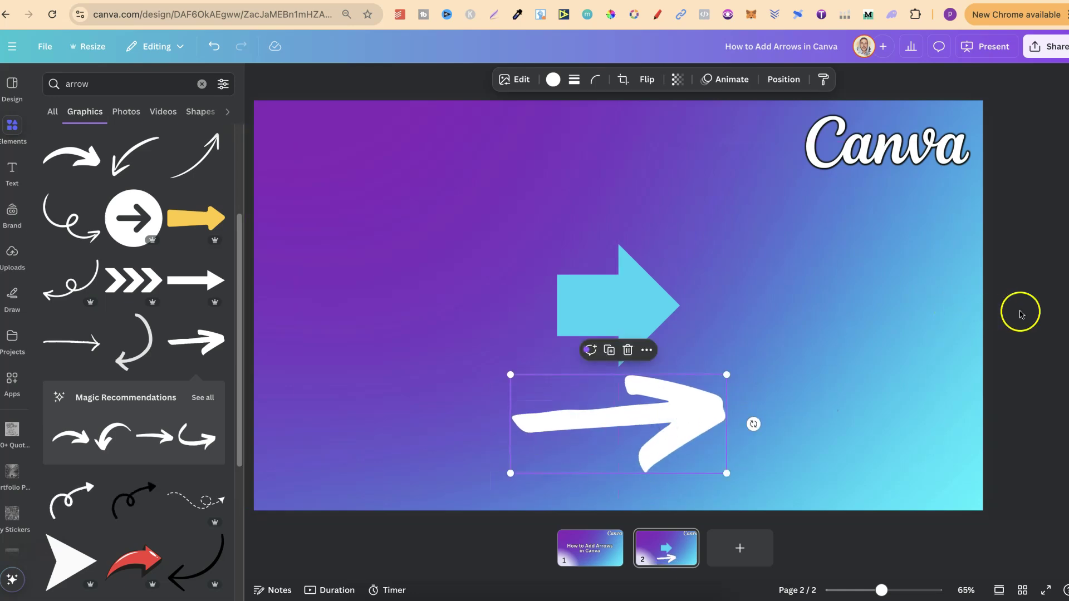
{"action": "left_click", "coordinate": [1020, 314]}
{"action": "left_click", "coordinate": [1021, 299]}
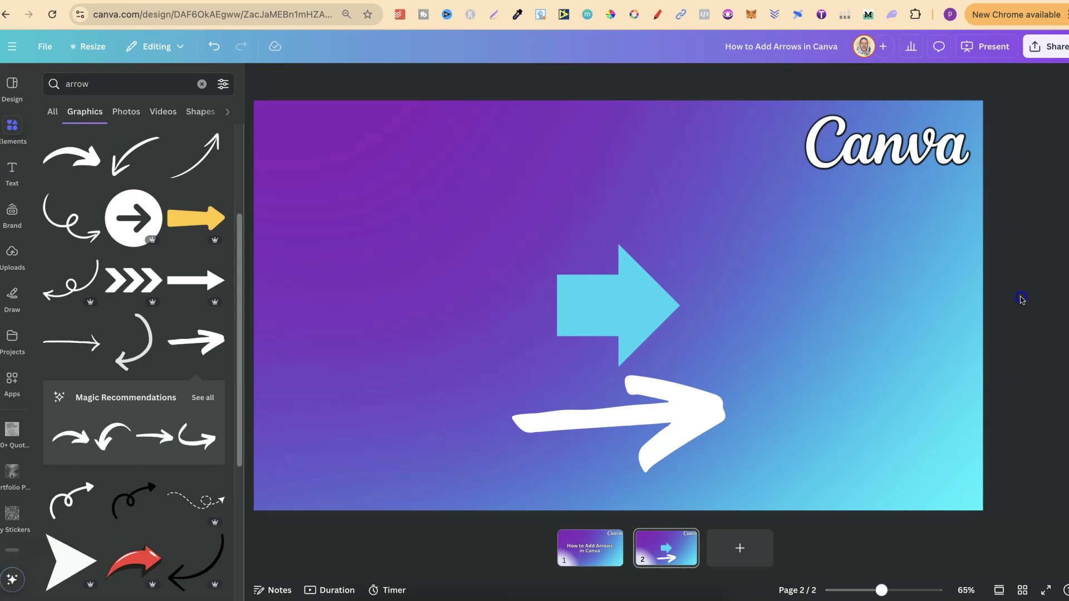